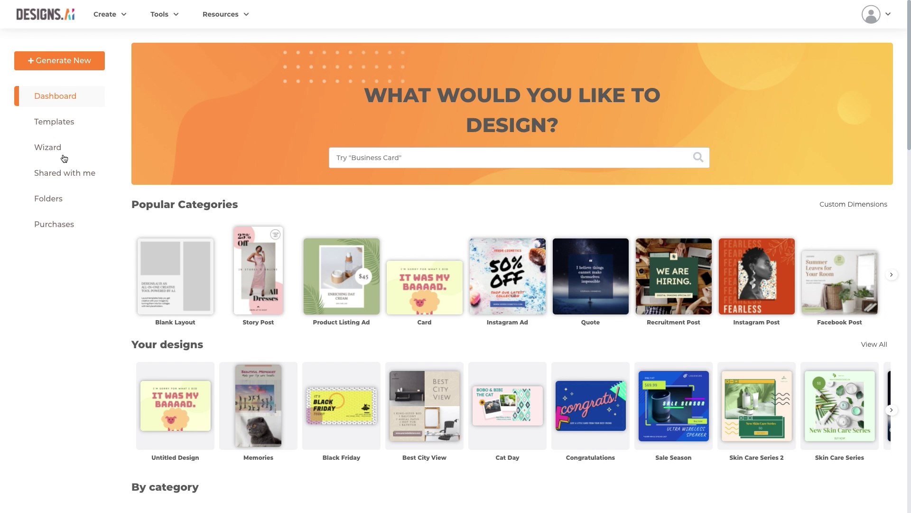
Generate AI-in-design webinar posters with the woman speaker image and open the purple variant.
left_click(46, 148)
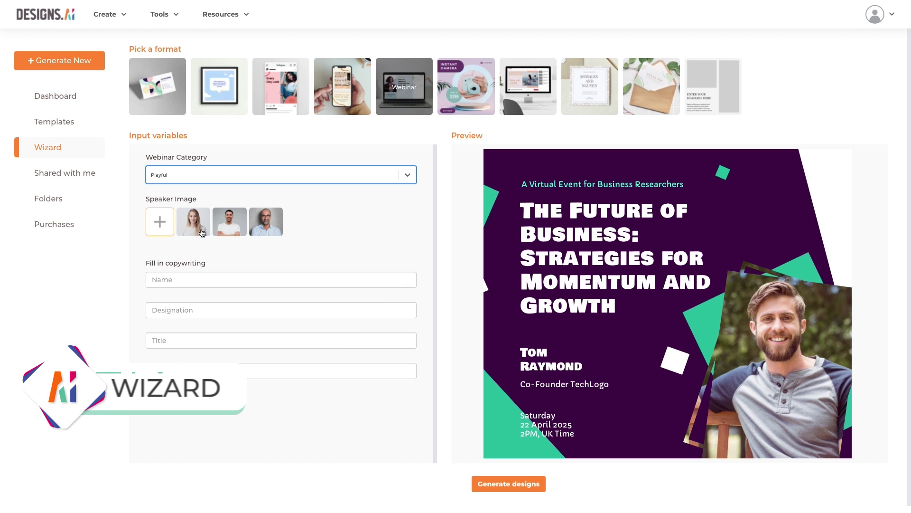
left_click(200, 228)
type("Dec 17, 2021")
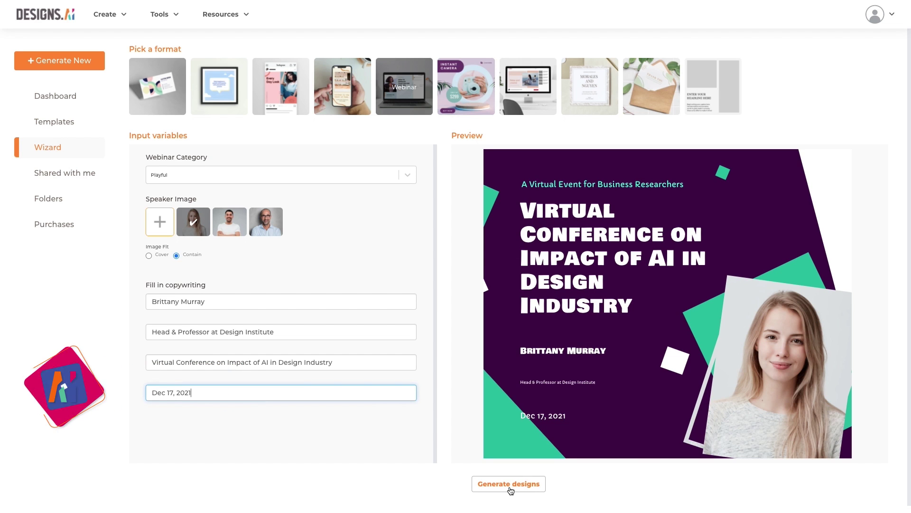
left_click(509, 483)
scroll(499, 271, "down", 2)
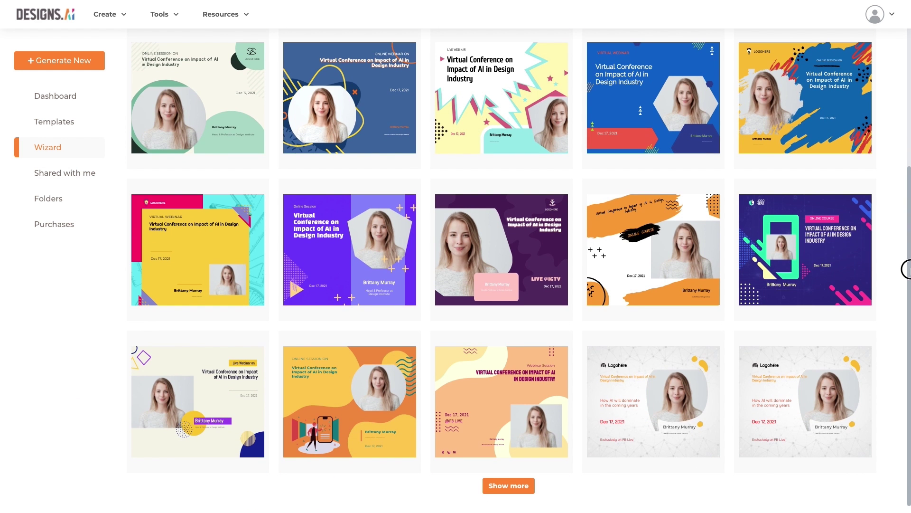
left_click(855, 264)
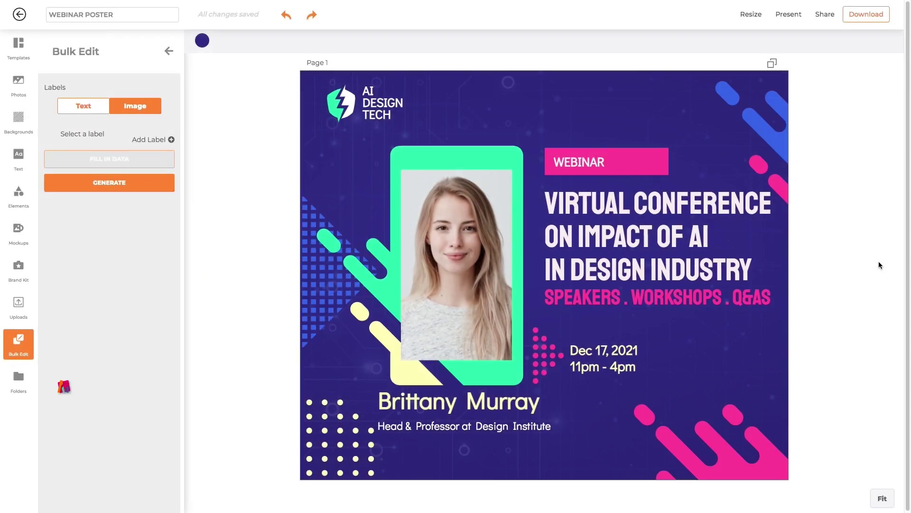
Upload the third speaker's photo into the data table, save it, and generate posters per speaker.
left_click(128, 179)
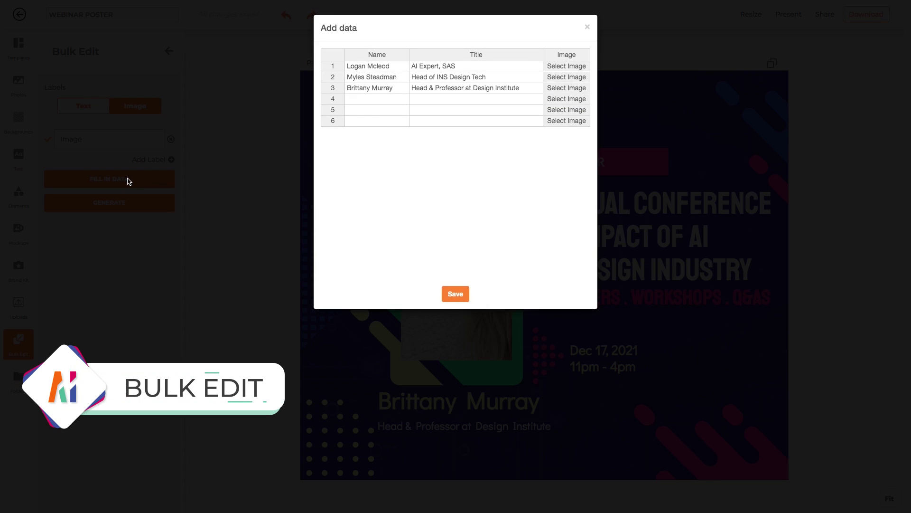
left_click(565, 64)
left_click(447, 65)
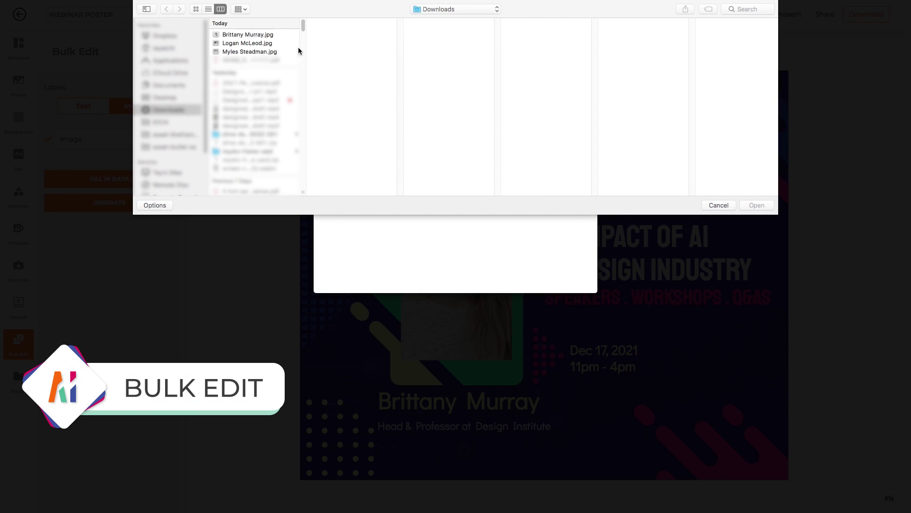
left_click(248, 34)
left_click(757, 205)
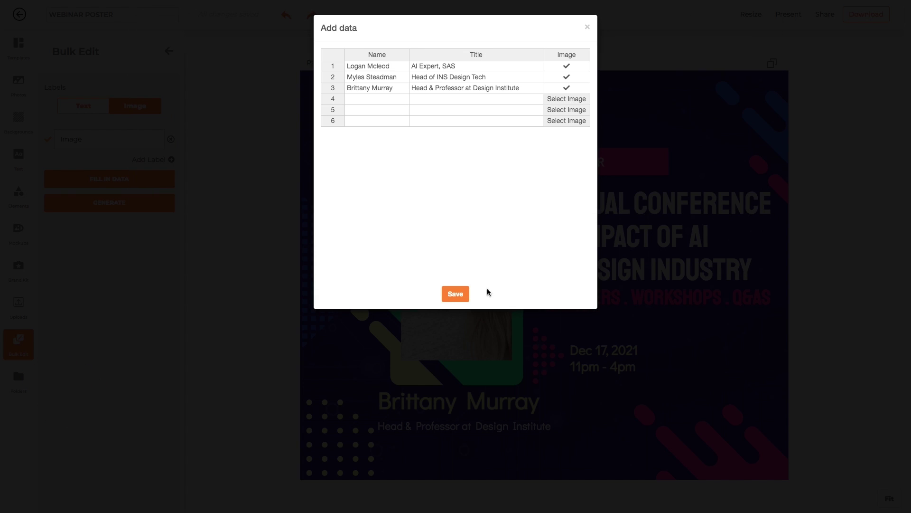
left_click(456, 295)
left_click(130, 199)
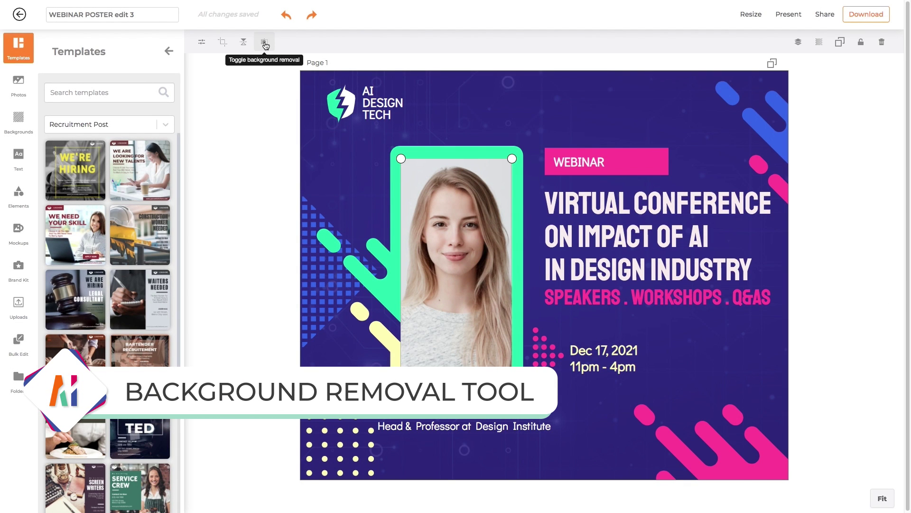
Remove the speaker photo's background, then enlarge it and position it over the green frame.
left_click(264, 42)
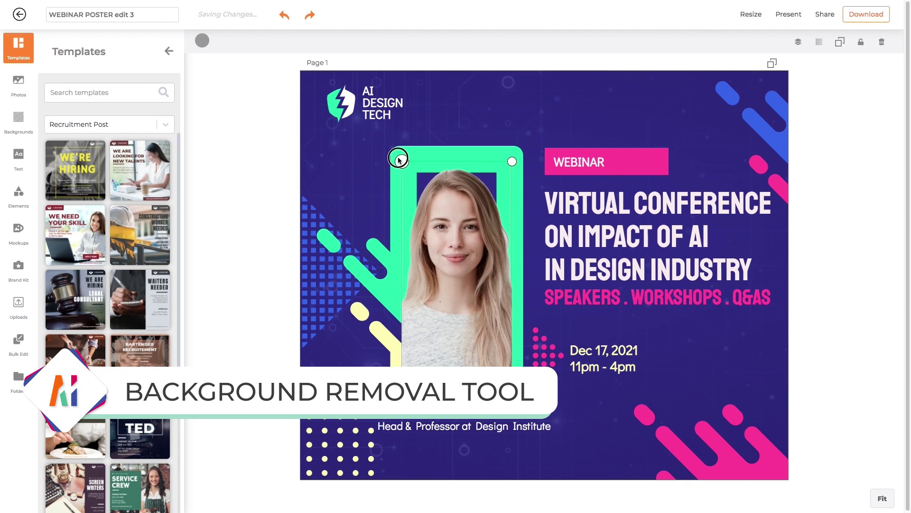
left_click_drag(399, 158, 364, 82)
left_click_drag(444, 247, 466, 271)
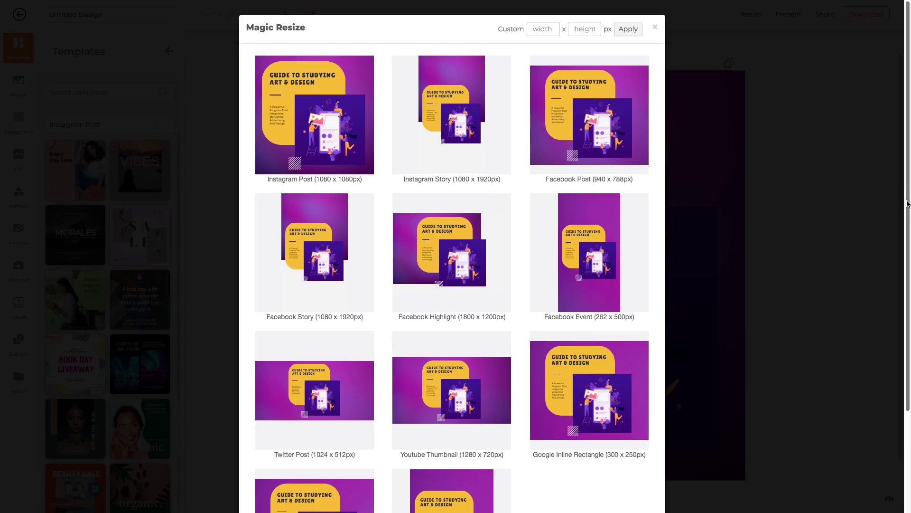
left_click_drag(905, 236, 904, 308)
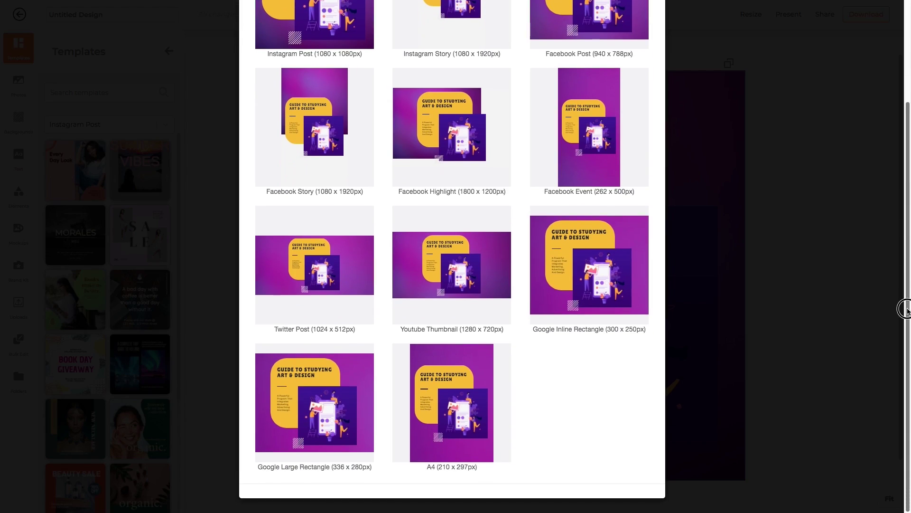
Resize the design to a YouTube Thumbnail and download it as a JPG.
left_click(433, 280)
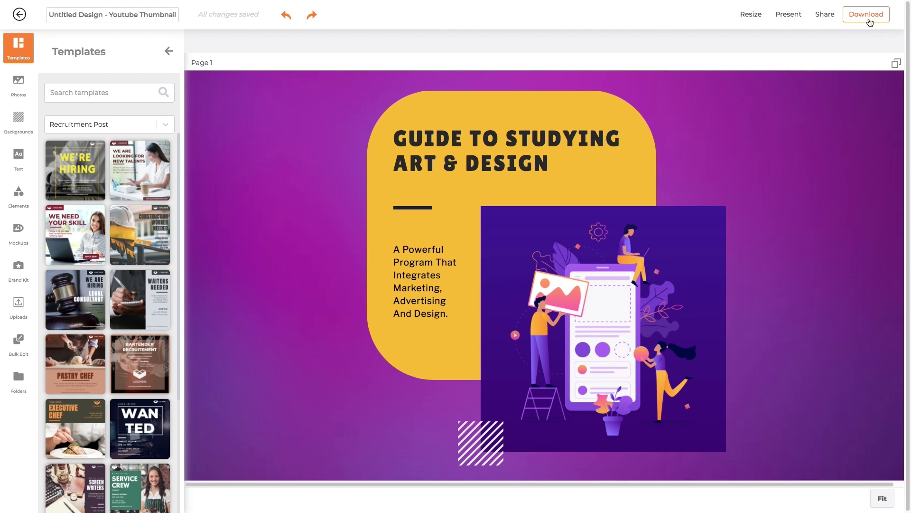
left_click(869, 20)
left_click(843, 91)
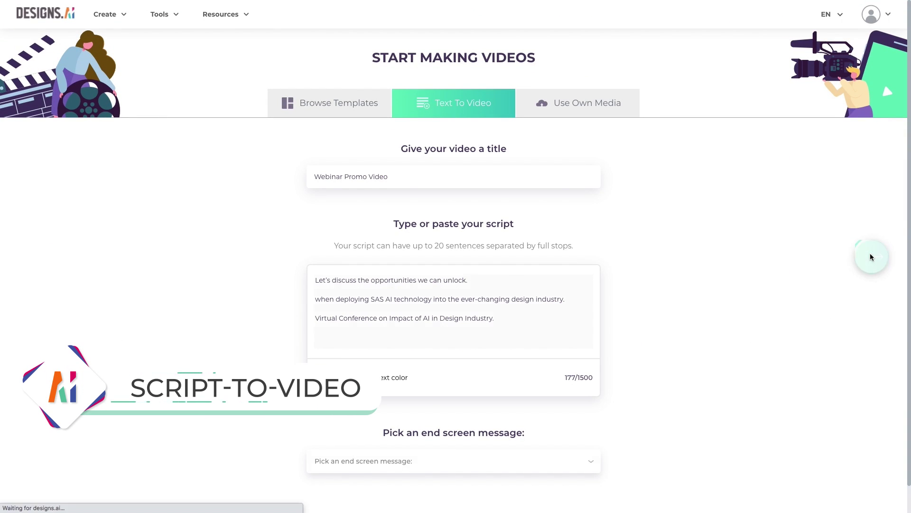
Choose the Advertising style and continue to build the Webinar Promo Video.
left_click(444, 294)
left_click(872, 261)
left_click(872, 261)
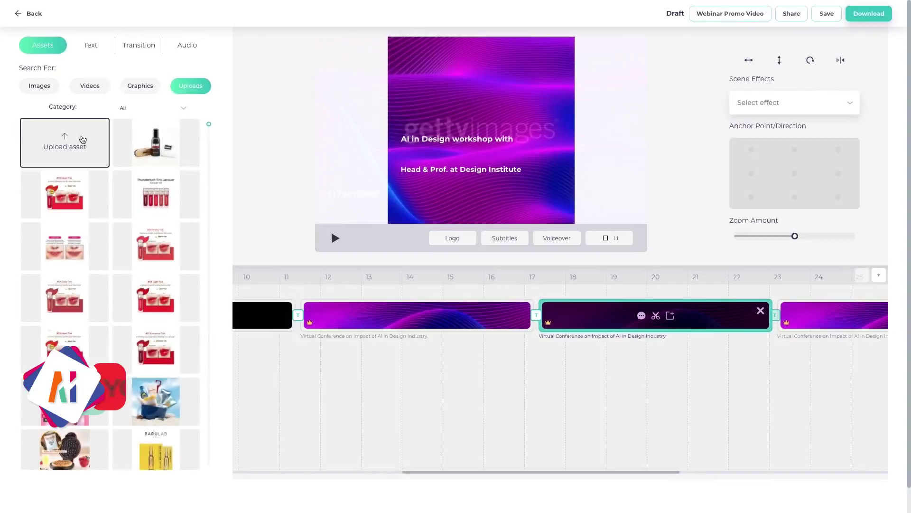
Upload the three speaker photos and place the woman's and man's photos into clips.
left_click(82, 140)
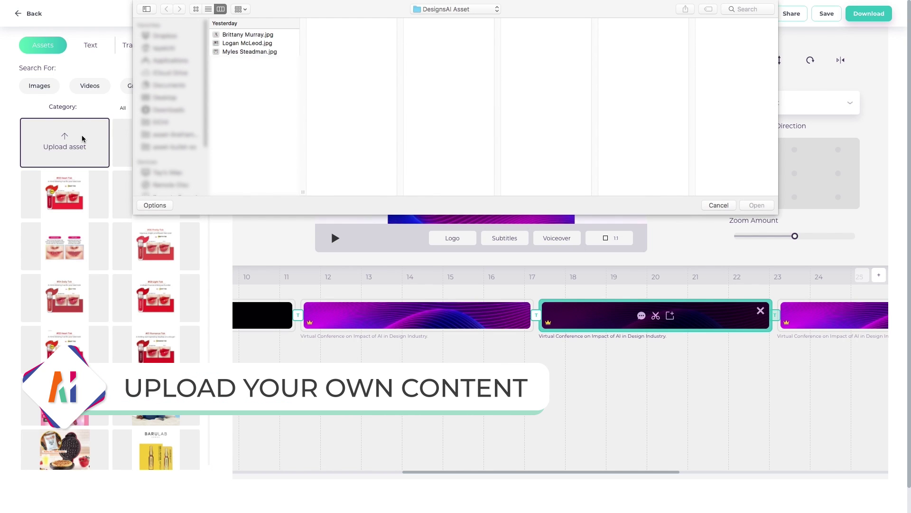
left_click(756, 206)
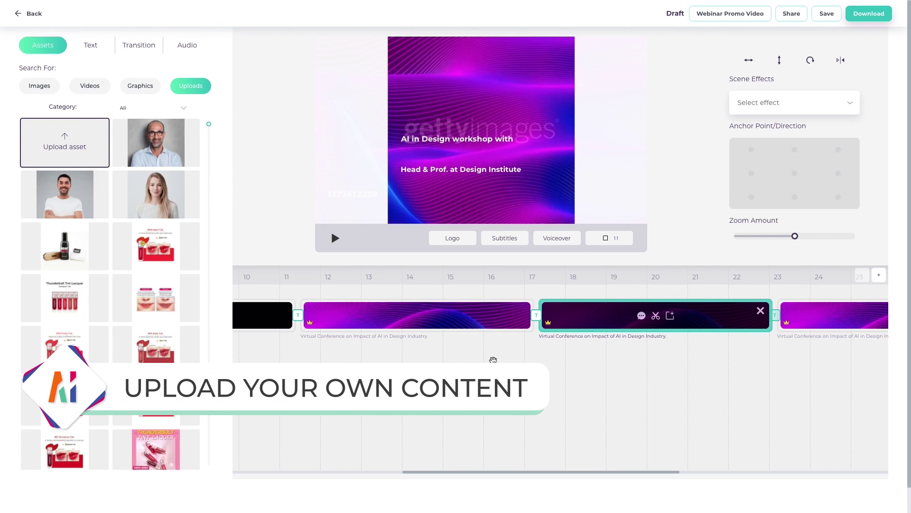
left_click_drag(156, 194, 641, 317)
left_click_drag(736, 334, 502, 368)
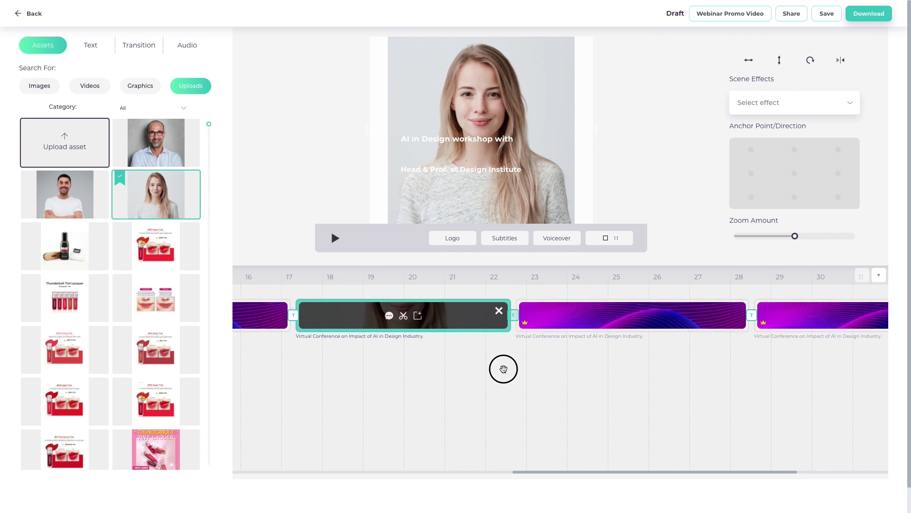
left_click(606, 321)
left_click(197, 88)
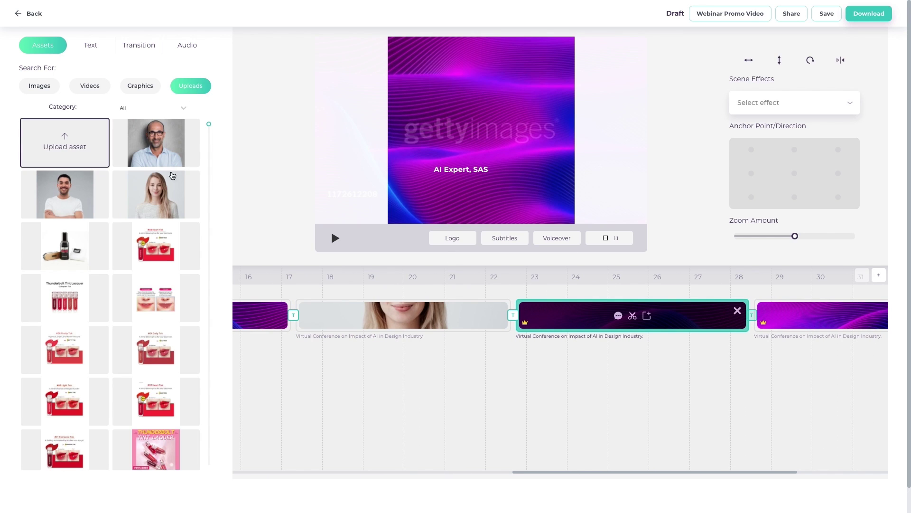
left_click(78, 196)
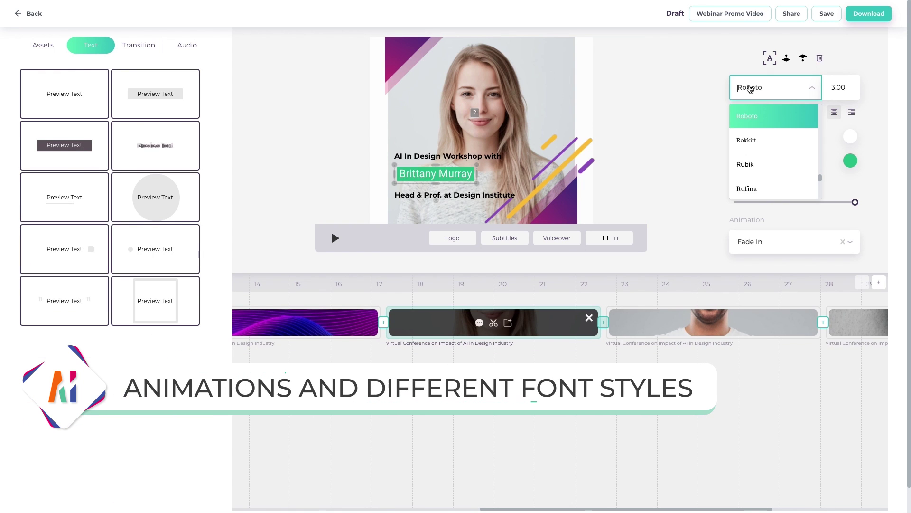
Apply Share Tech Mono to the presenter's name and preview its fly-in animation.
left_click(827, 316)
left_click(335, 239)
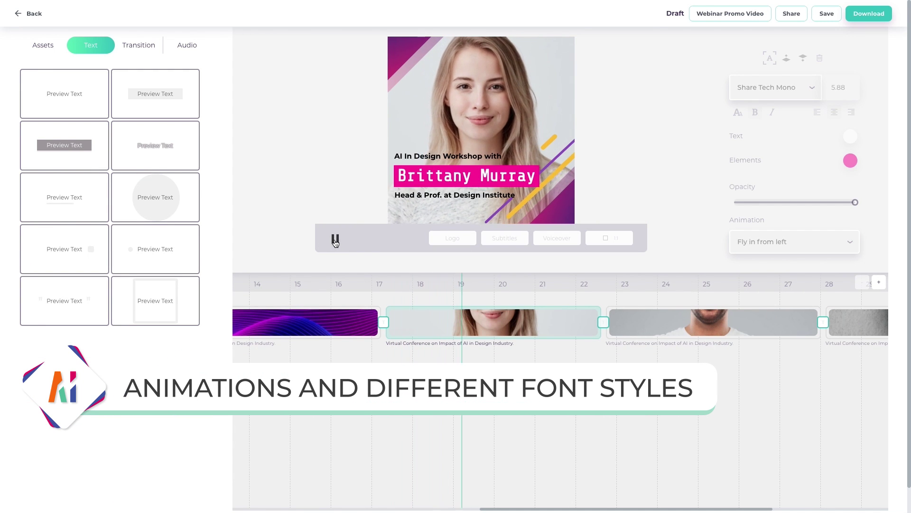
left_click(335, 241)
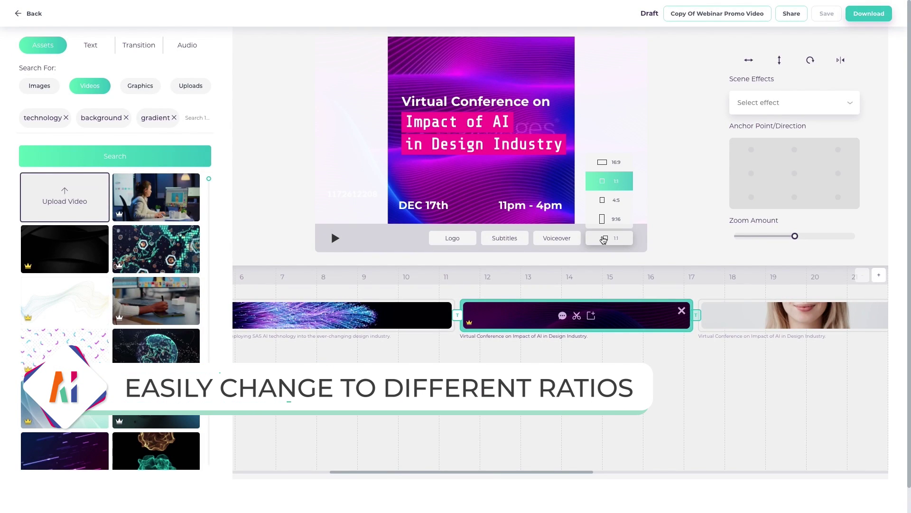
Switch the video ratio through 16:9 and 4:5, ending at portrait 9:16.
left_click(616, 162)
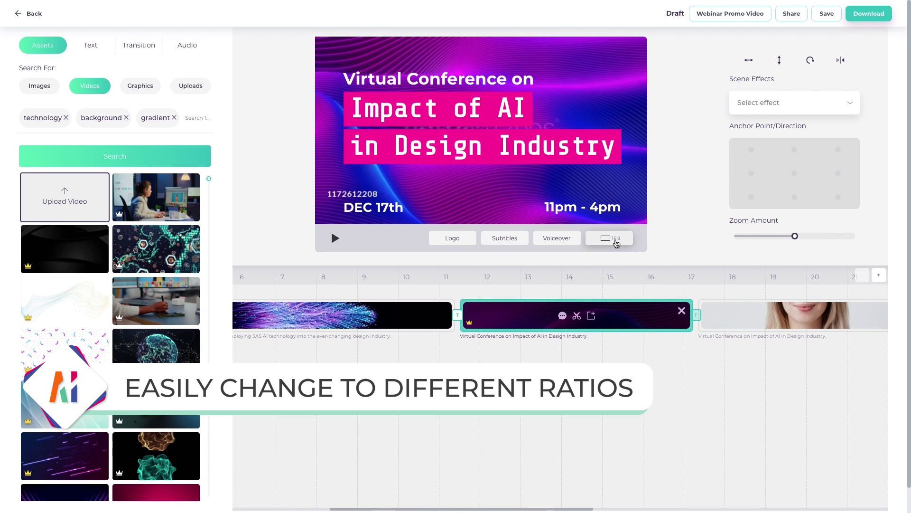
left_click(616, 239)
left_click(611, 216)
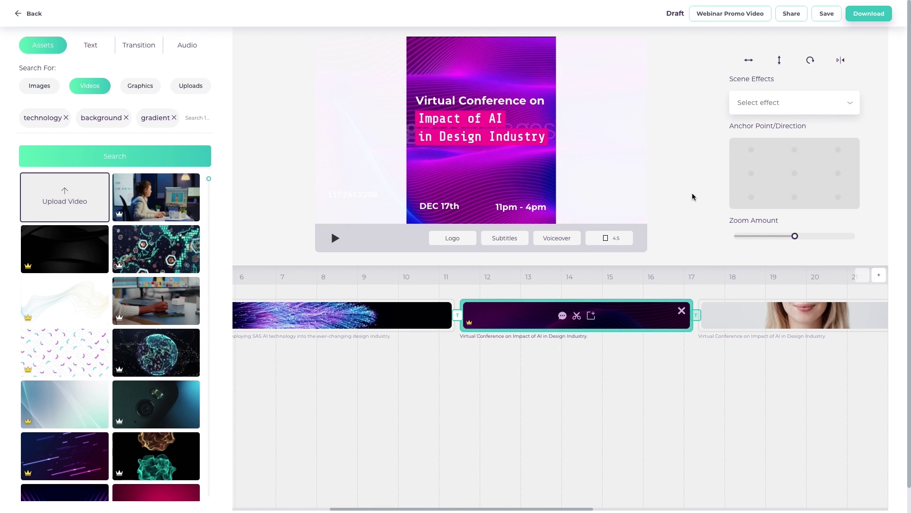
left_click(619, 219)
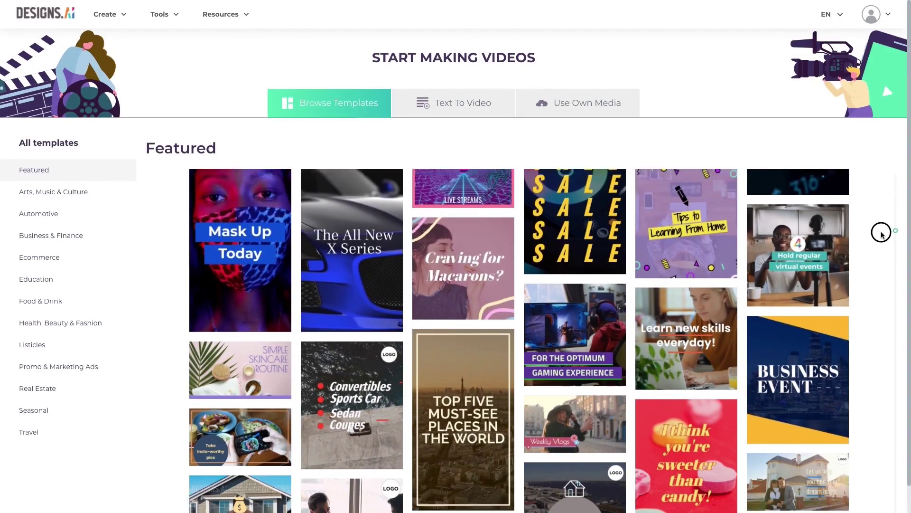
Scroll the Featured templates and preview Tips For Keeping Up with Customers.
mouse_move(881, 235)
left_mouse_down()
mouse_move(852, 340)
mouse_move(871, 375)
mouse_move(885, 224)
left_mouse_up()
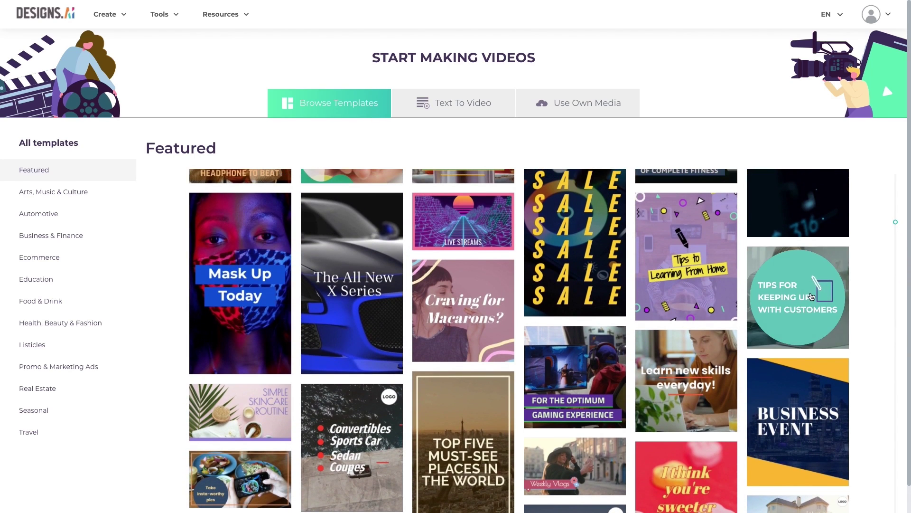
left_click(811, 297)
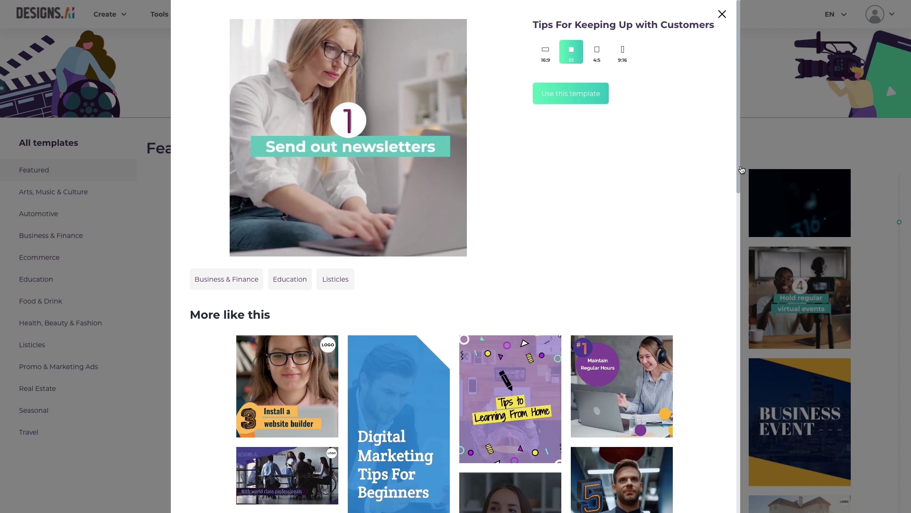
left_click_drag(738, 169, 748, 345)
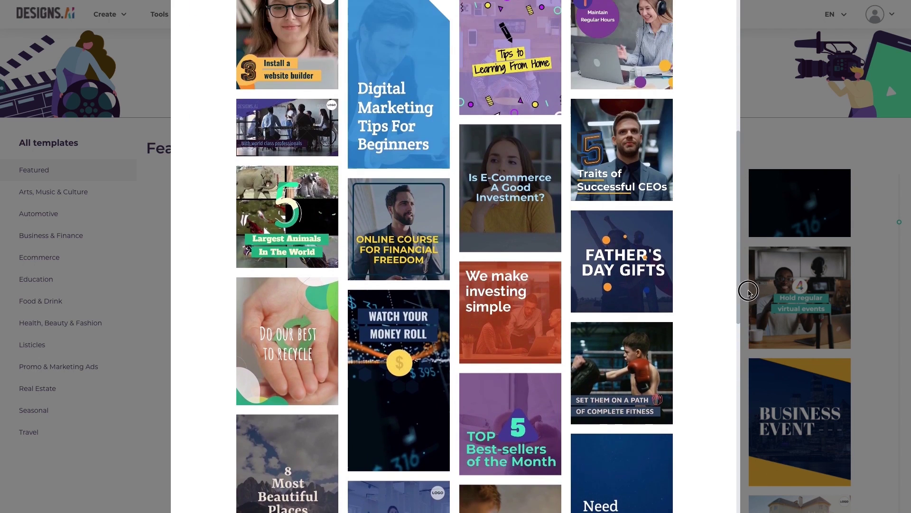
left_click_drag(748, 345, 740, 121)
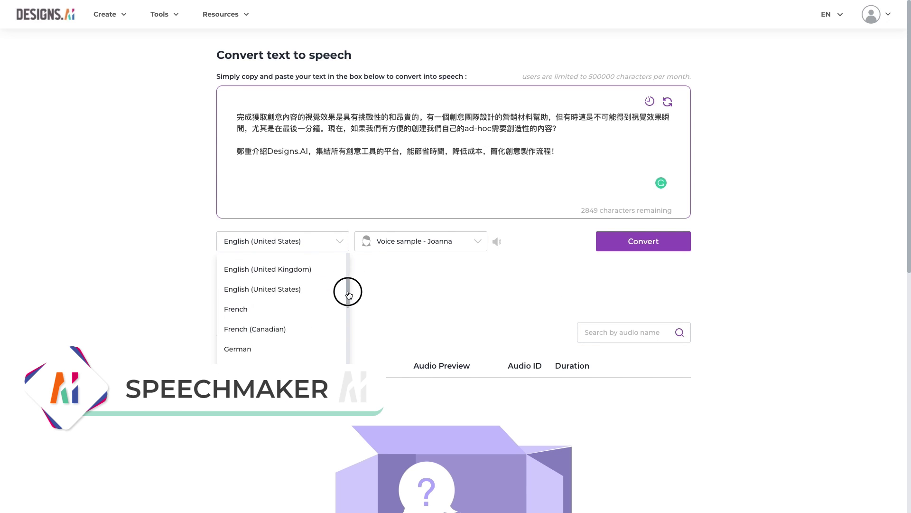
Convert the Chinese text to Mandarin speech, play it, and download the mp3.
left_click(288, 284)
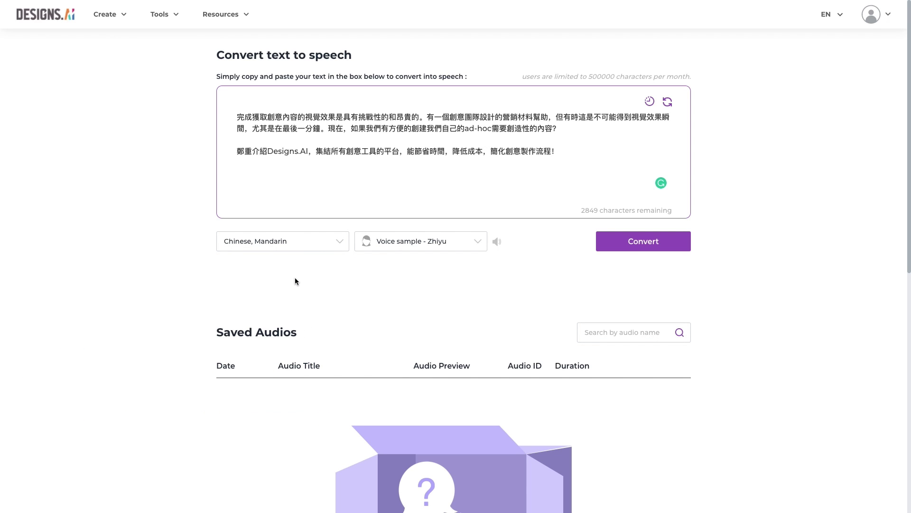
left_click(630, 247)
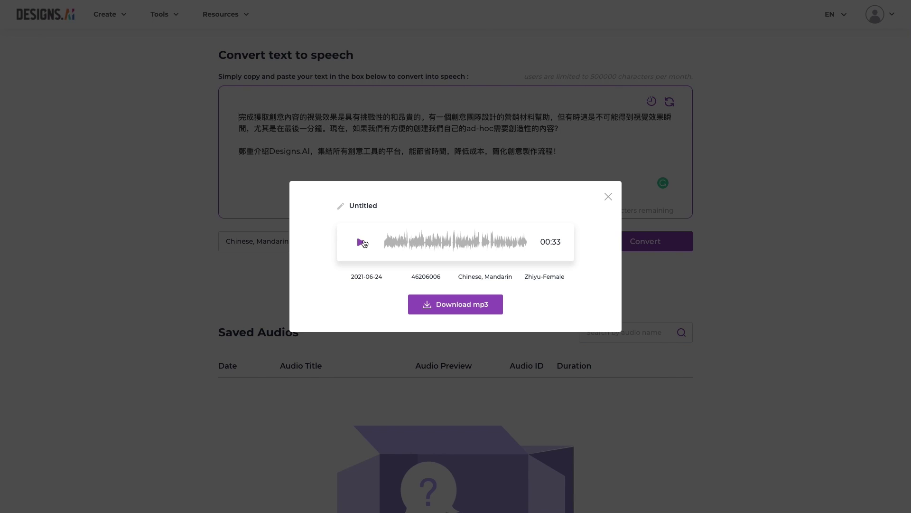
left_click(362, 243)
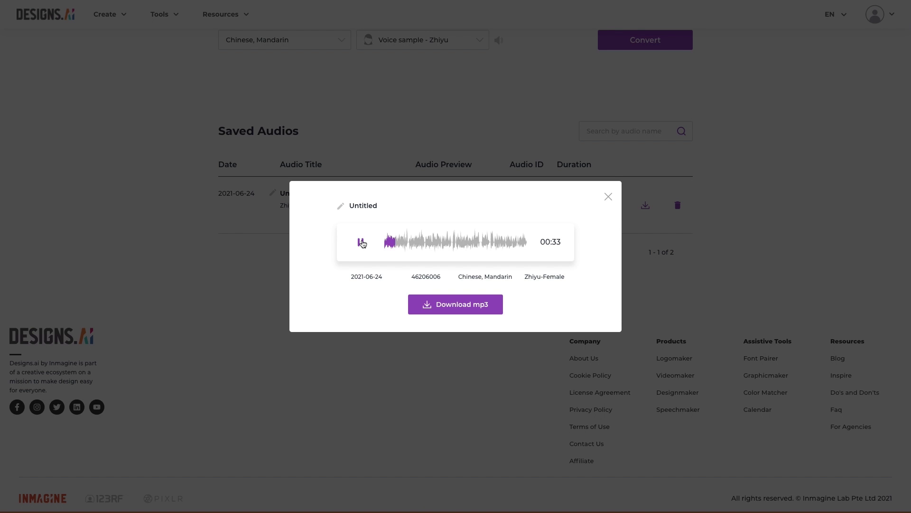
left_click(447, 305)
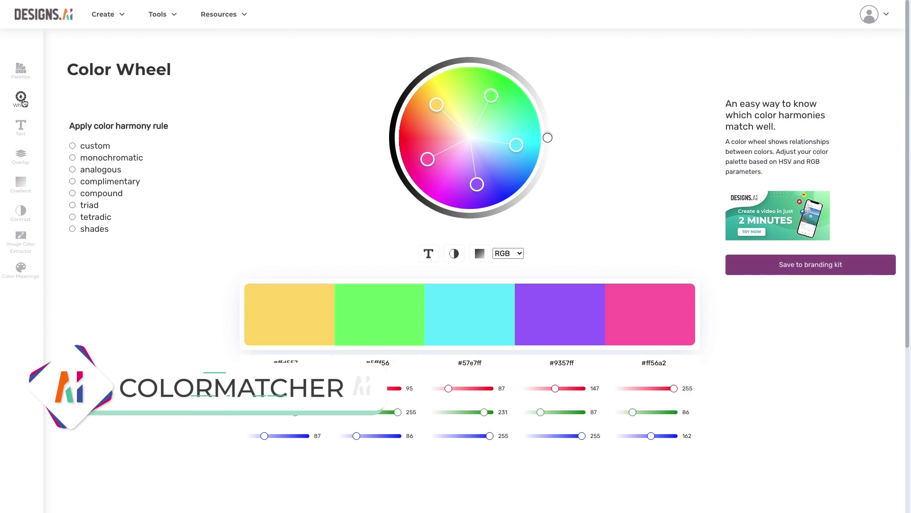
View Color Matcher's overlay and gradient tools, close the color picker, and open August events.
left_click(20, 159)
left_click(20, 185)
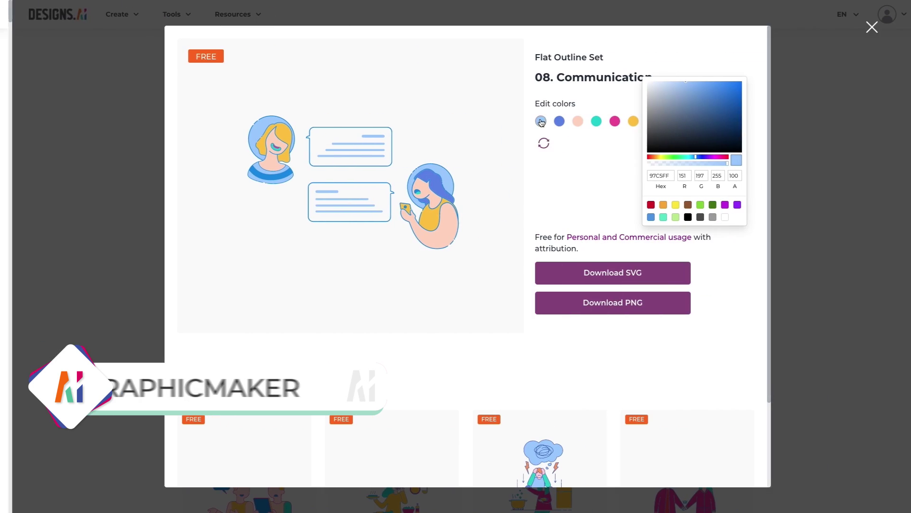
left_click(606, 154)
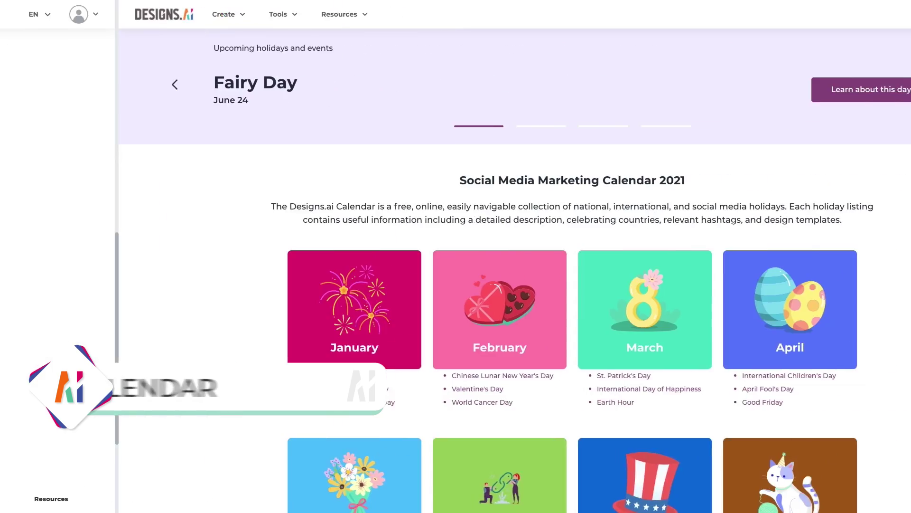
scroll(900, 121, "down", 3)
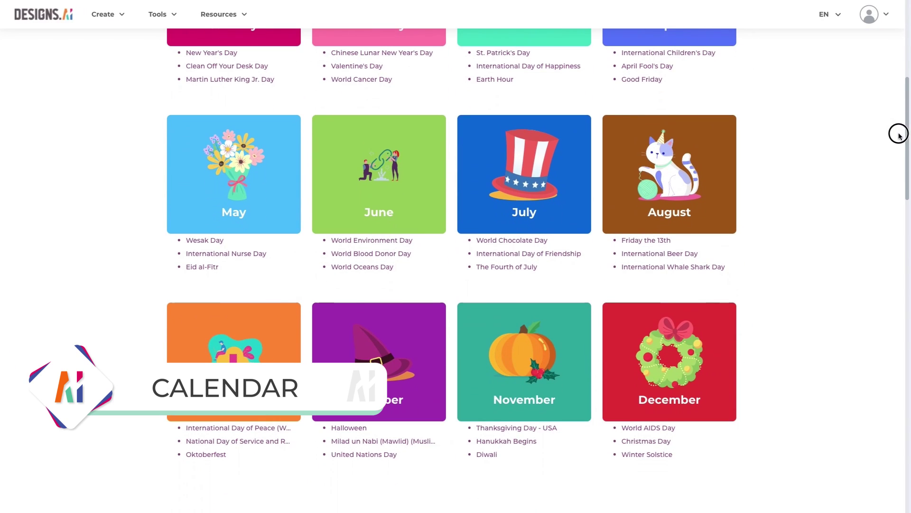
left_click(662, 213)
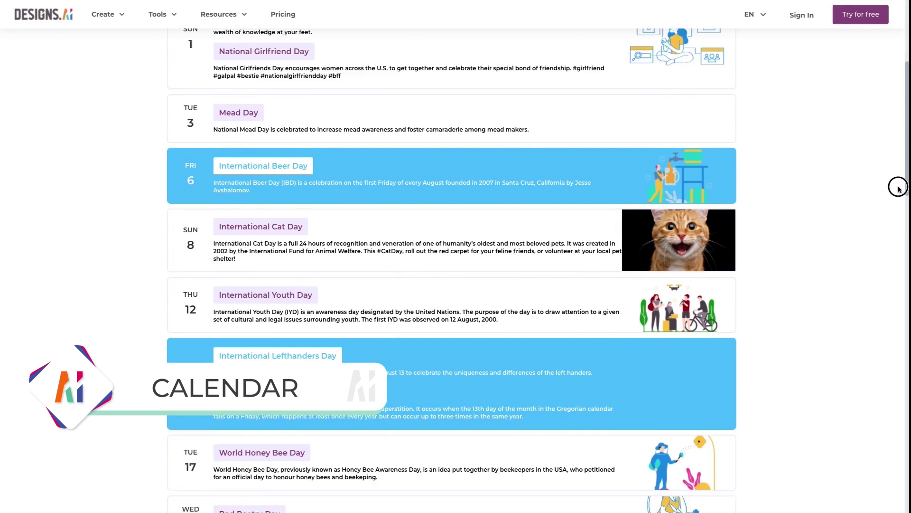